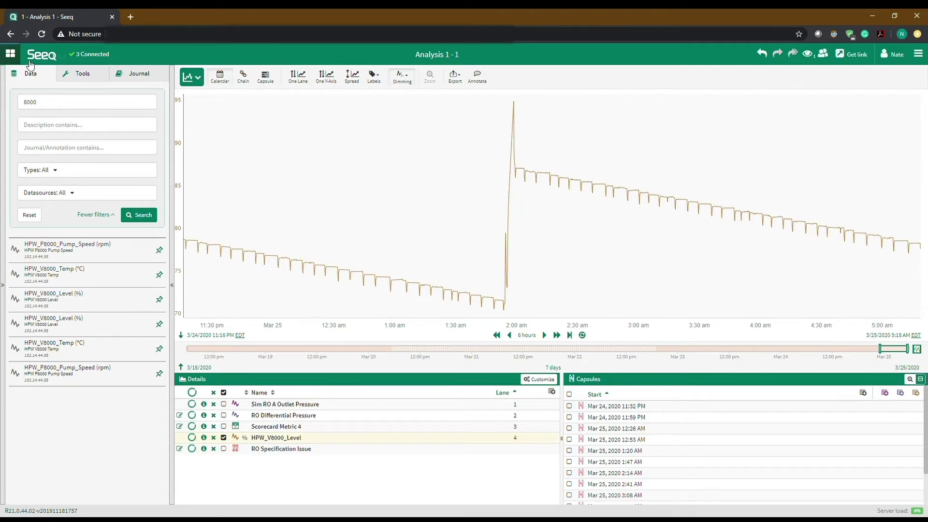
# Start a new formula and name it "Smooth level"
pyautogui.click(97, 77)
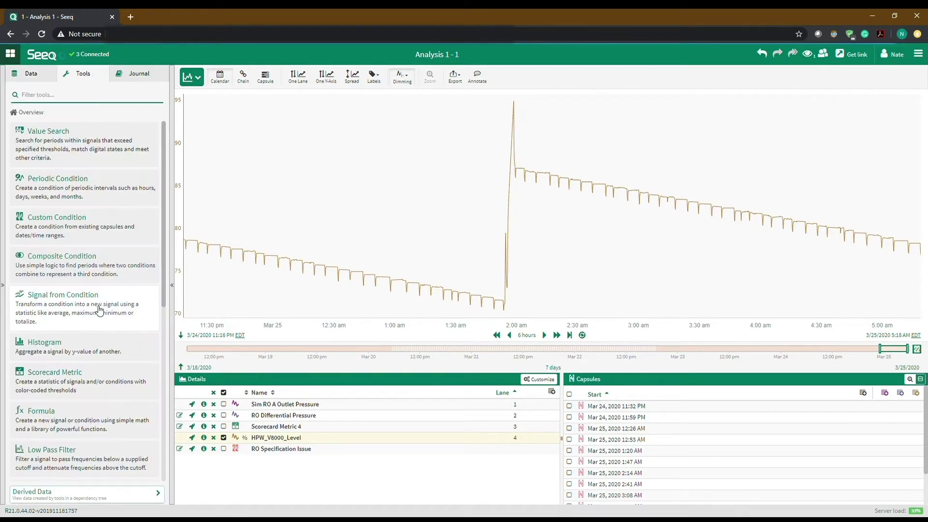
pyautogui.click(86, 424)
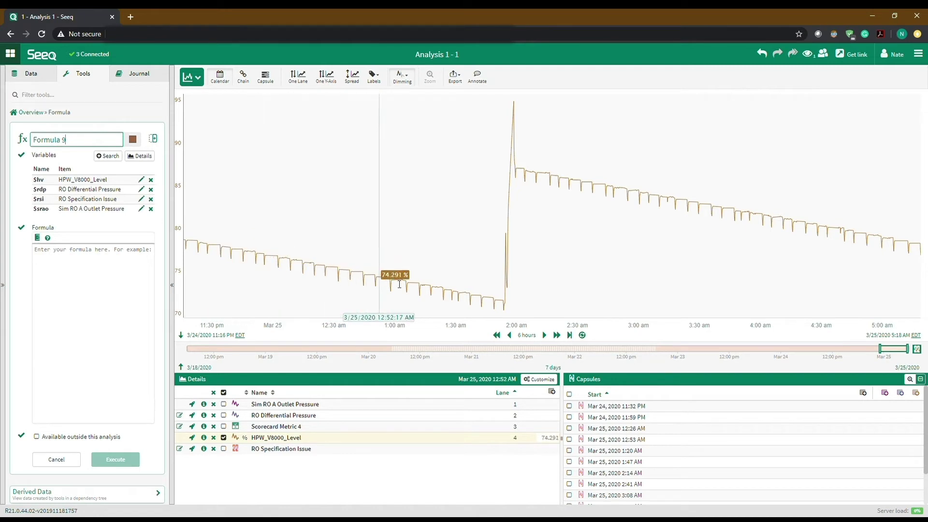
pyautogui.moveTo(79, 143); pyautogui.dragTo(19, 129)
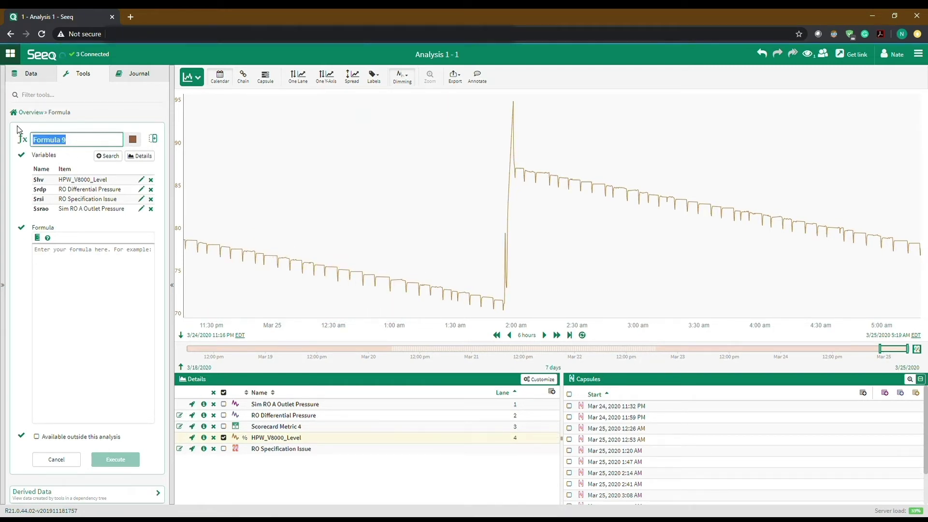
pyautogui.write('Smooth level')
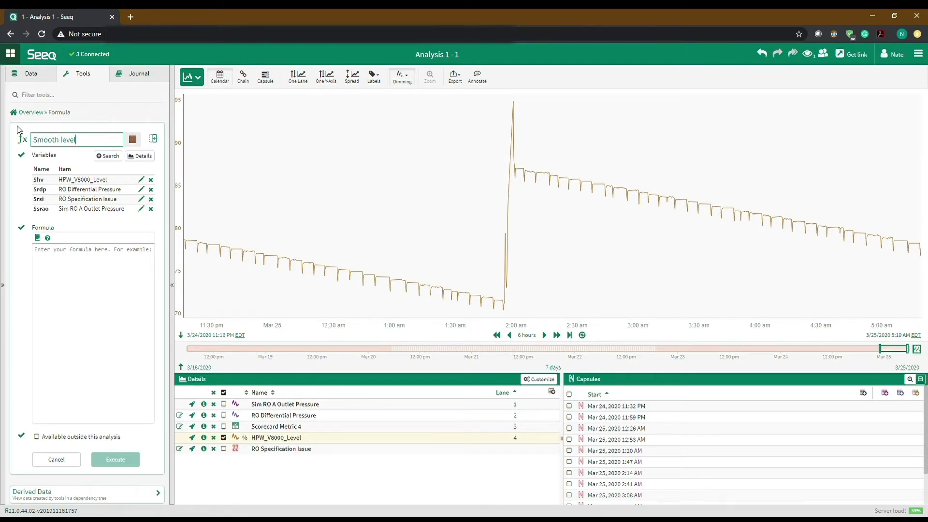
# Define Smooth level as a 20-second moving average of the tank level, $hv.movingAverageFilter(20sec), and execute it
pyautogui.click(64, 257)
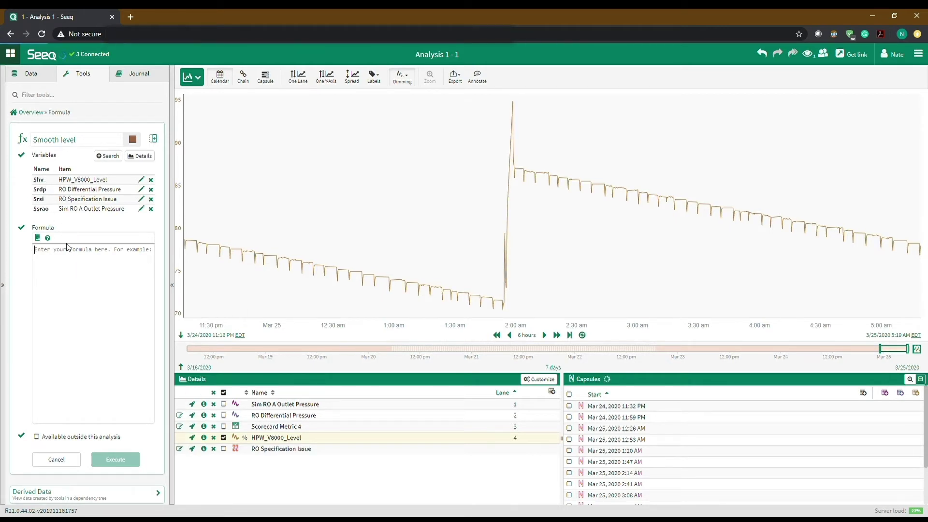
pyautogui.write('$hv.')
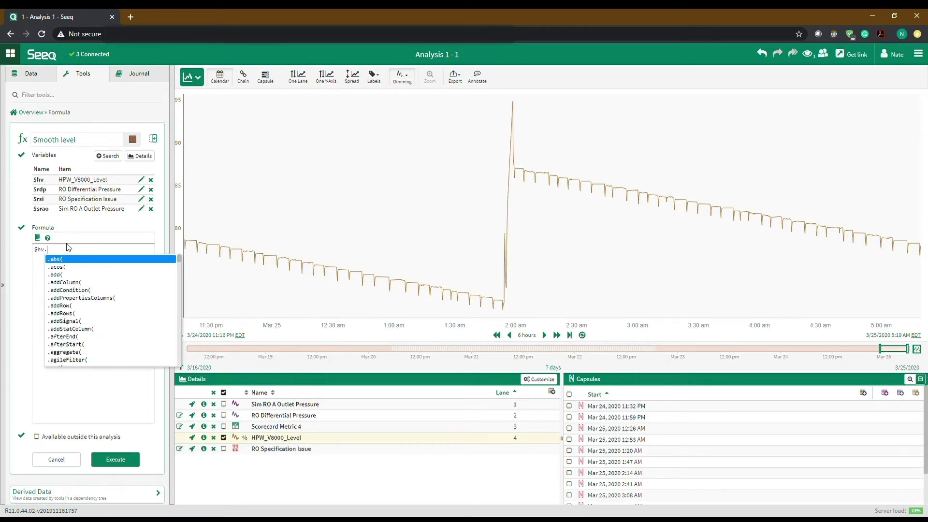
pyautogui.write('avera')
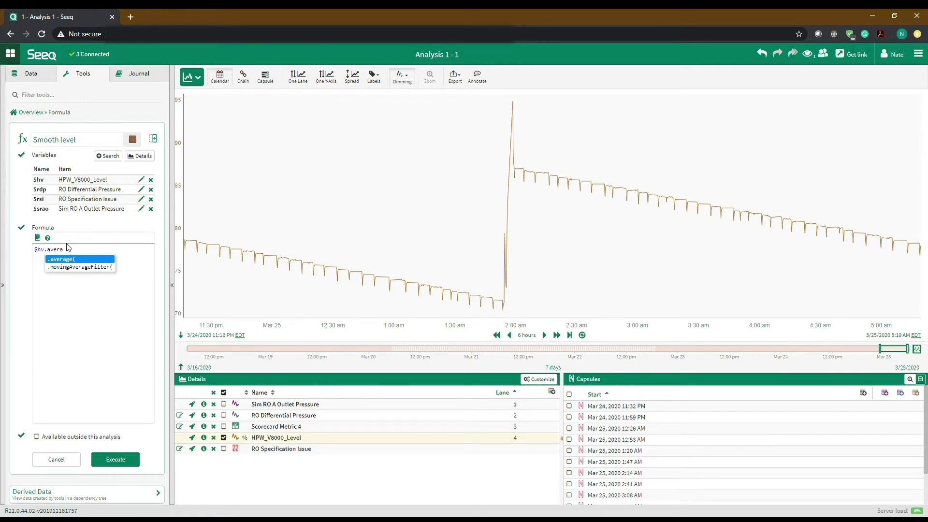
pyautogui.press('Down')
pyautogui.press('Return')
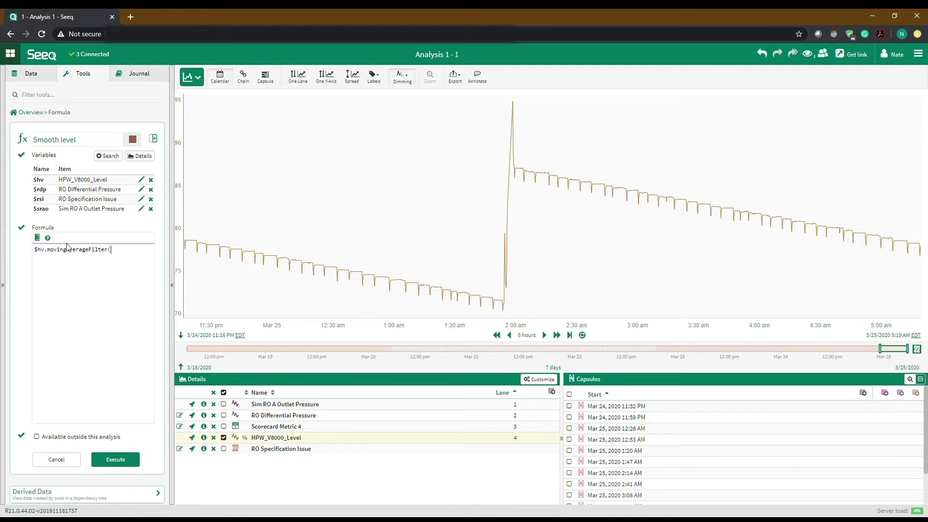
pyautogui.write('20sec)')
pyautogui.click(99, 459)
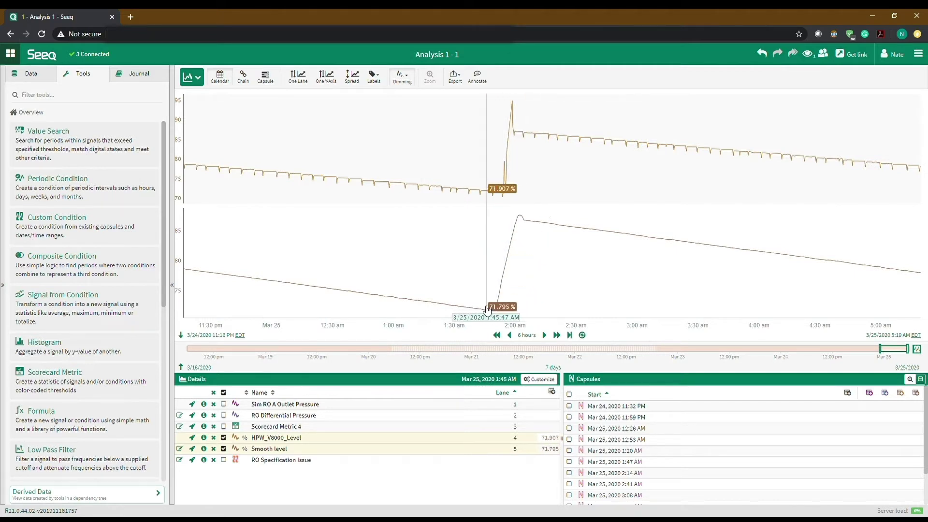
# Edit the Smooth level formula to use a 10sec moving average window and execute it
pyautogui.click(179, 448)
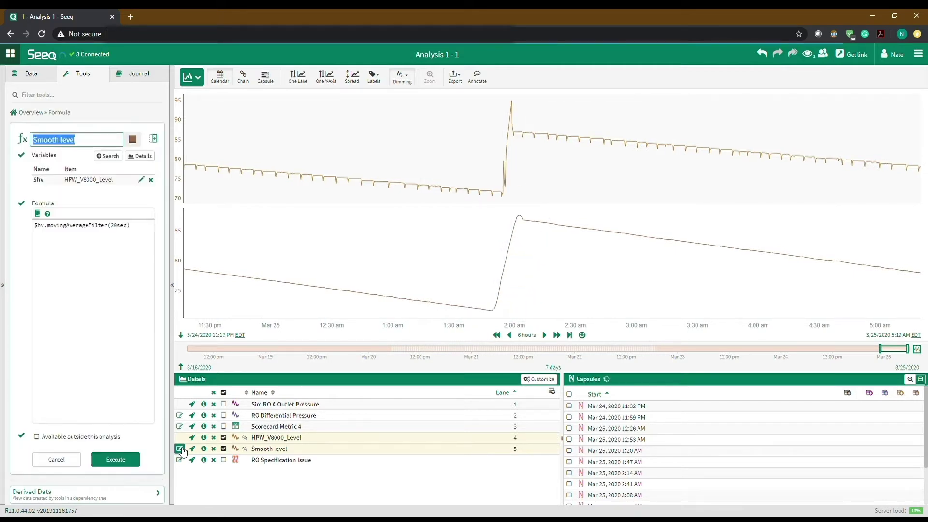
pyautogui.click(118, 225)
pyautogui.press('BackSpace')
pyautogui.press('BackSpace')
pyautogui.write('10')
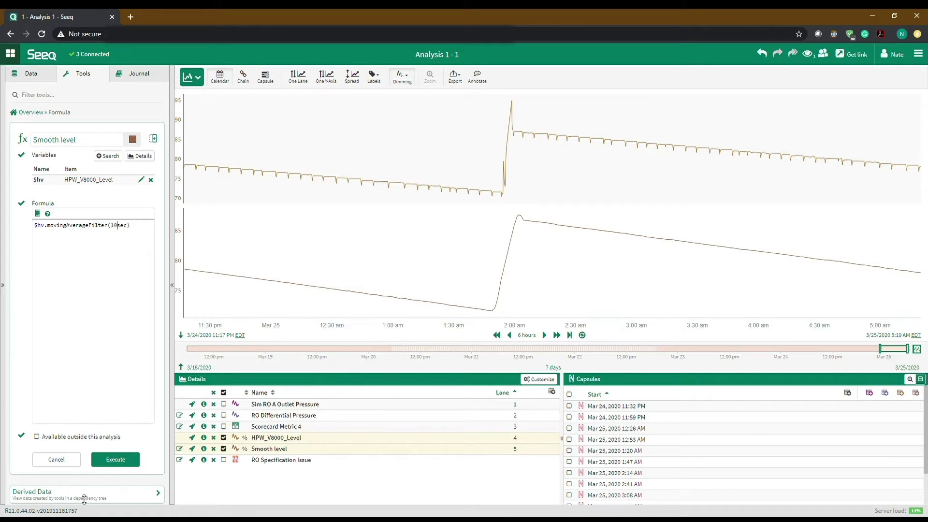
pyautogui.click(112, 462)
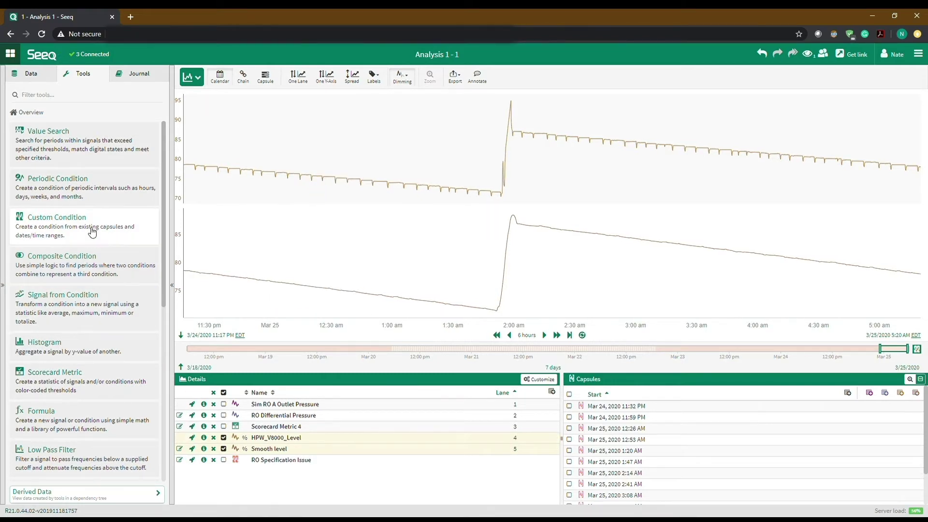
# Start another new formula and name it "TankVolume"
pyautogui.click(81, 412)
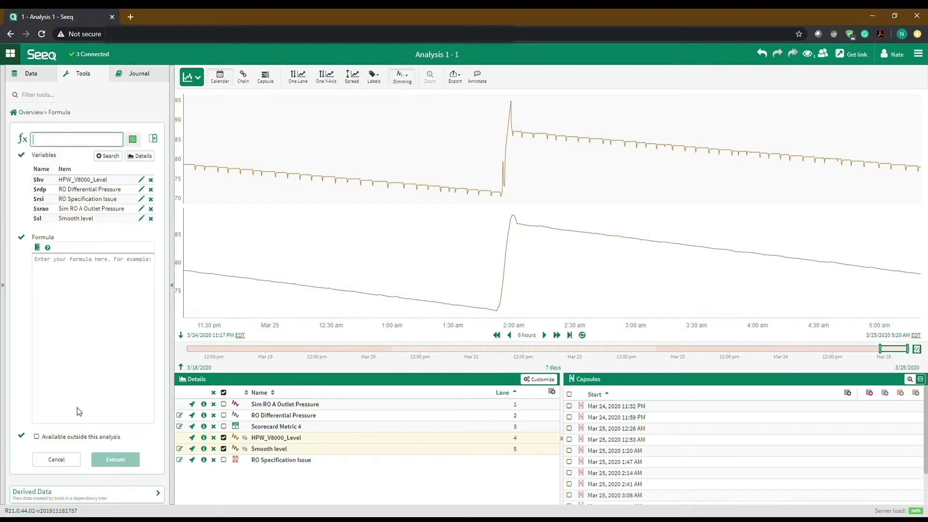
pyautogui.tripleClick(40, 140)
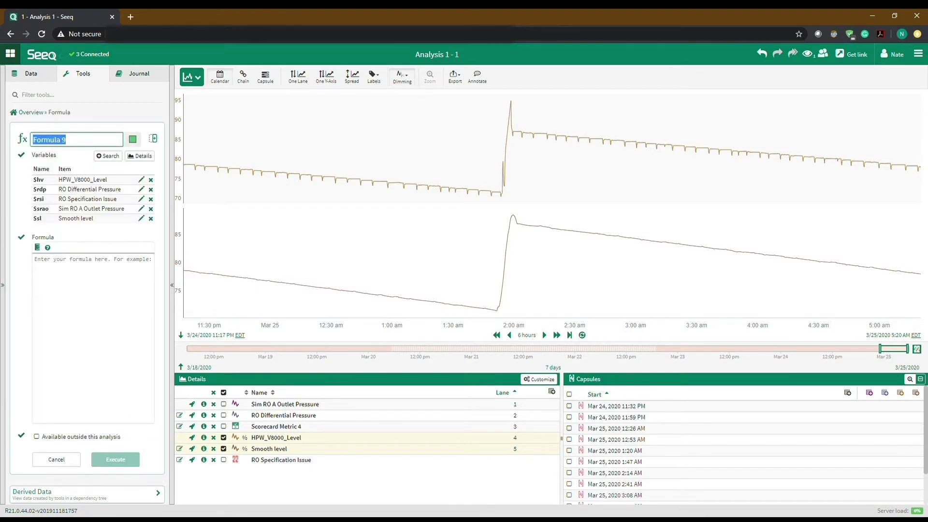
pyautogui.press('BackSpace')
pyautogui.write('Vol')
pyautogui.press('BackSpace')
pyautogui.press('BackSpace')
pyautogui.press('BackSpace')
pyautogui.write('Tak')
pyautogui.press('BackSpace')
pyautogui.write('nkVolueme')
# Calculate TankVolume by multiplying the smoothed level by 520 gallons, $sl*520gal, and execute the formula
pyautogui.click(98, 276)
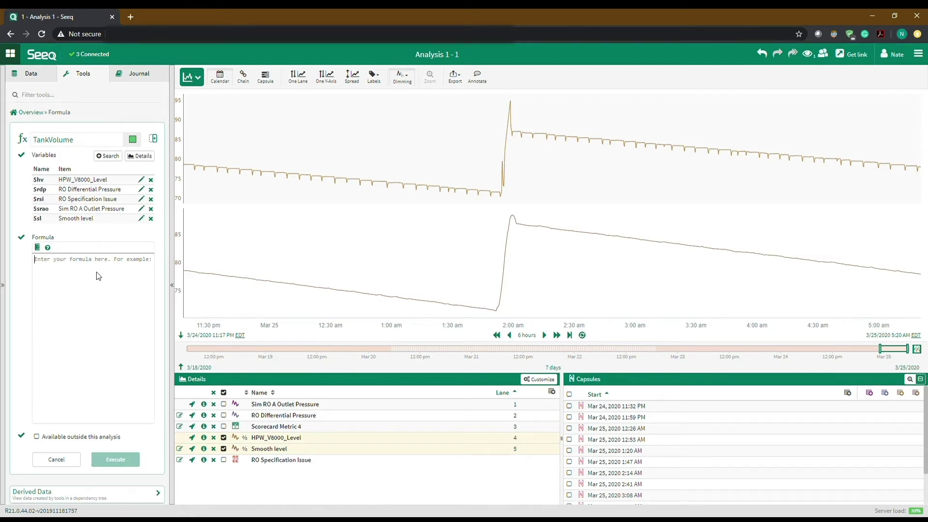
pyautogui.write('$sl')
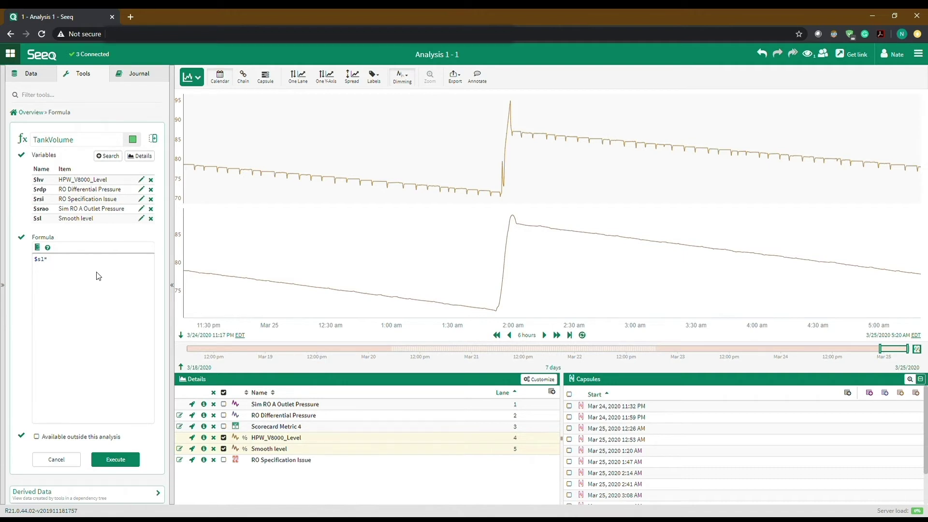
pyautogui.write('*520')
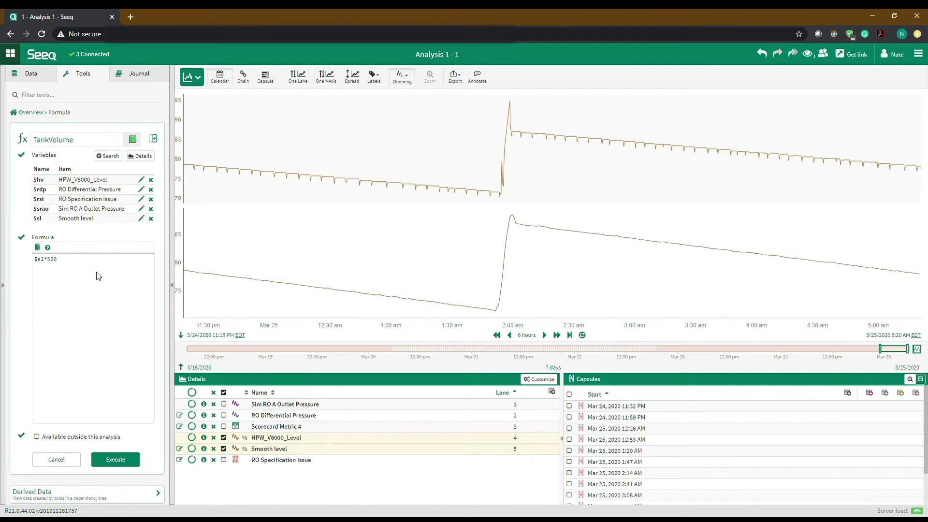
pyautogui.write('gal')
pyautogui.click(121, 459)
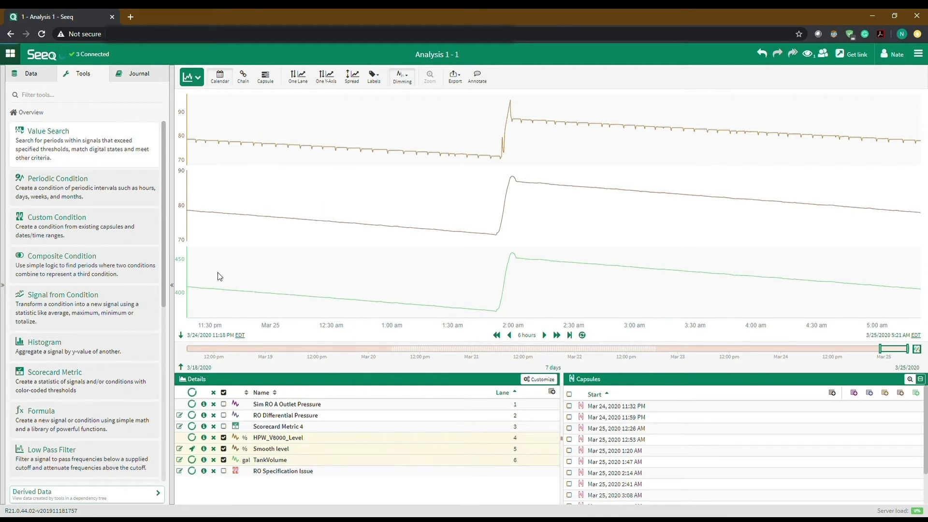
# Create a new formula signal with the derivative of TankVolume, $t.derivative(), keeping the default name
pyautogui.click(67, 420)
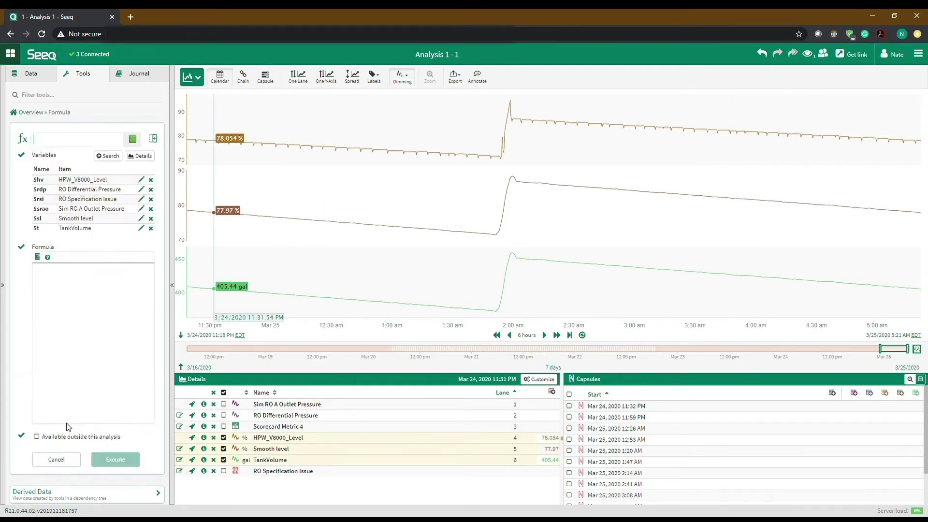
pyautogui.click(98, 306)
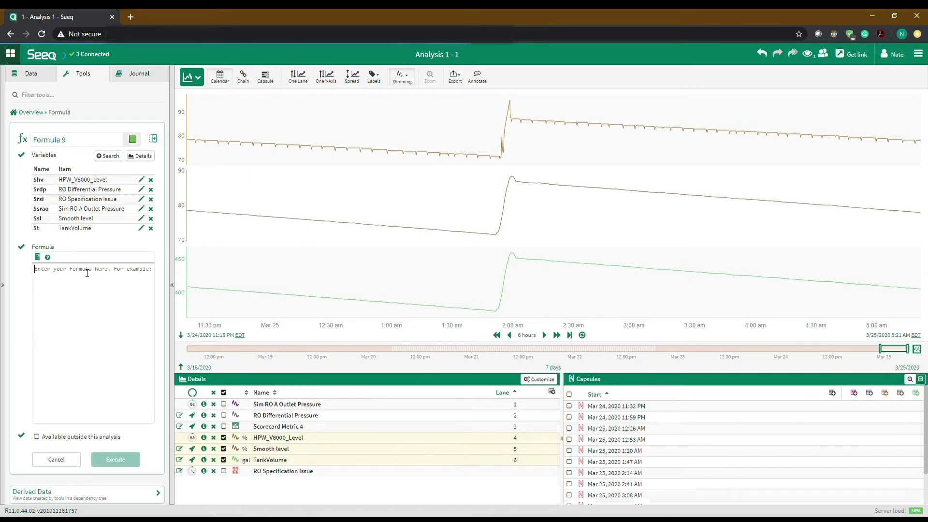
pyautogui.write('$')
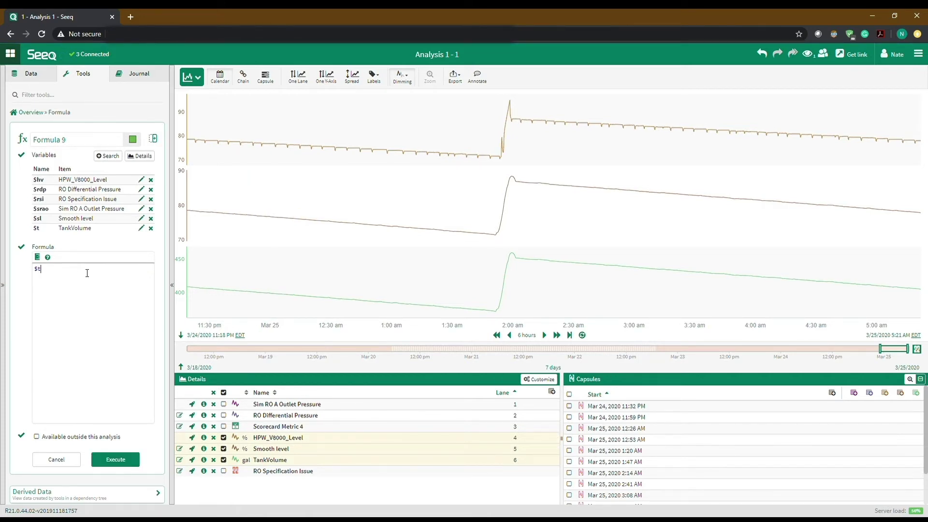
pyautogui.write('t.deriv')
pyautogui.press('Return')
pyautogui.click(115, 460)
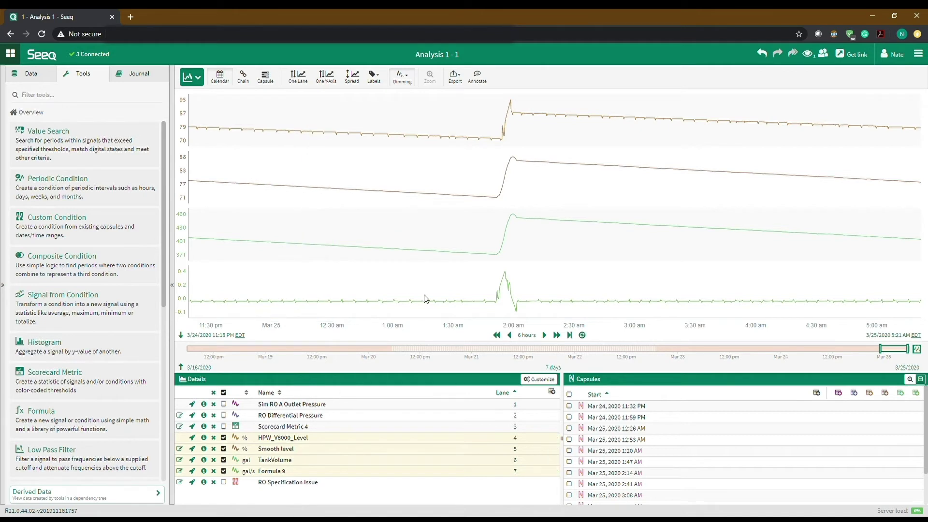
# Convert the TankVolume derivative to gallons per hour by appending *3600s/1h to its formula and executing it
pyautogui.click(181, 466)
pyautogui.click(104, 231)
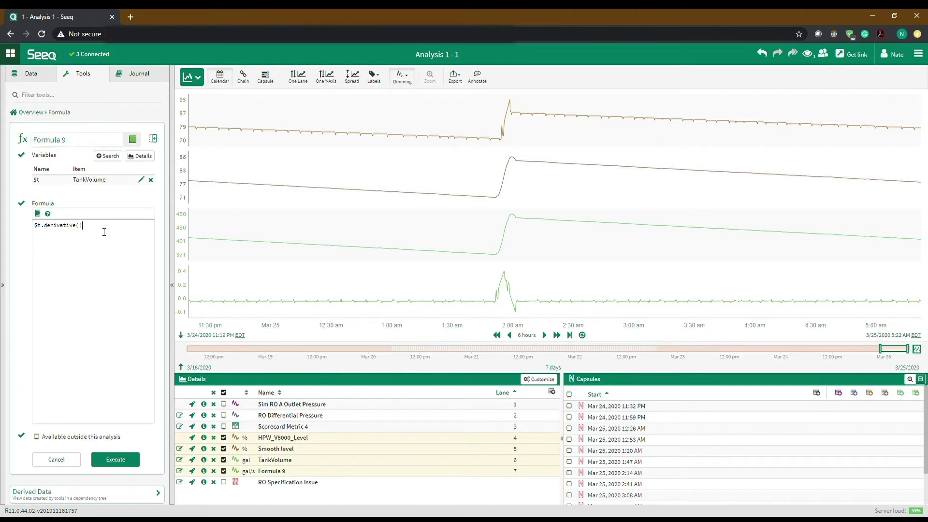
pyautogui.write('*3600s/1h')
pyautogui.click(116, 458)
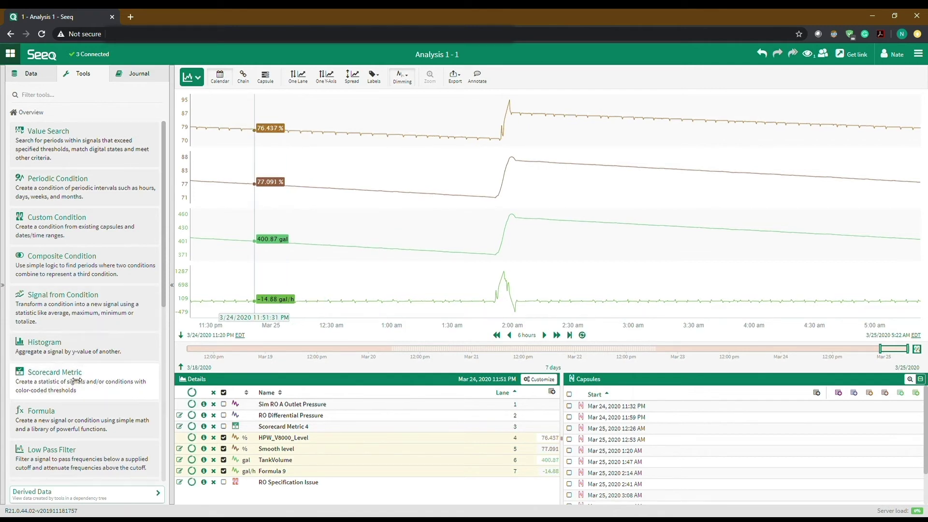
# Start a new formula that applies movingAverageFilter to the hourly flow signal $f9
pyautogui.click(69, 423)
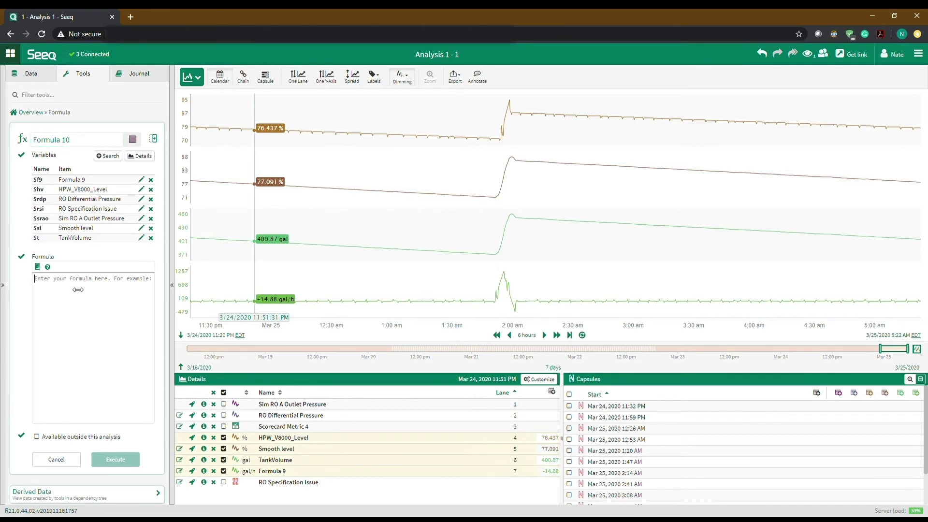
pyautogui.write('Fo')
pyautogui.press('BackSpace')
pyautogui.press('BackSpace')
pyautogui.press('BackSpace')
pyautogui.press('BackSpace')
pyautogui.write('$f9')
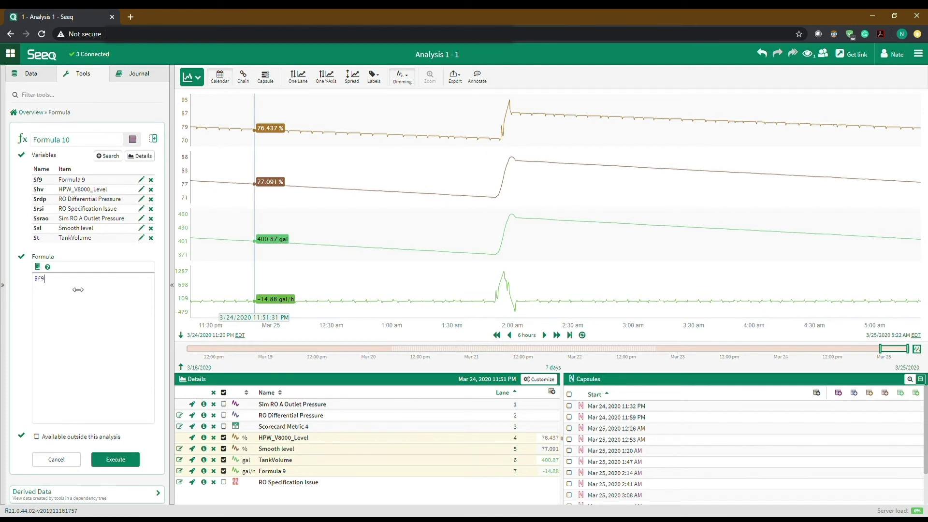
pyautogui.write('.movi')
pyautogui.click(77, 289)
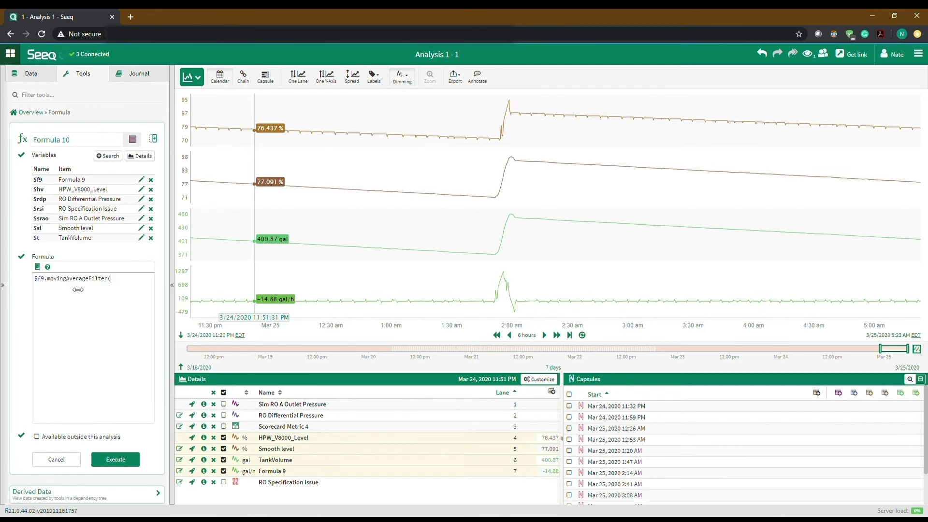